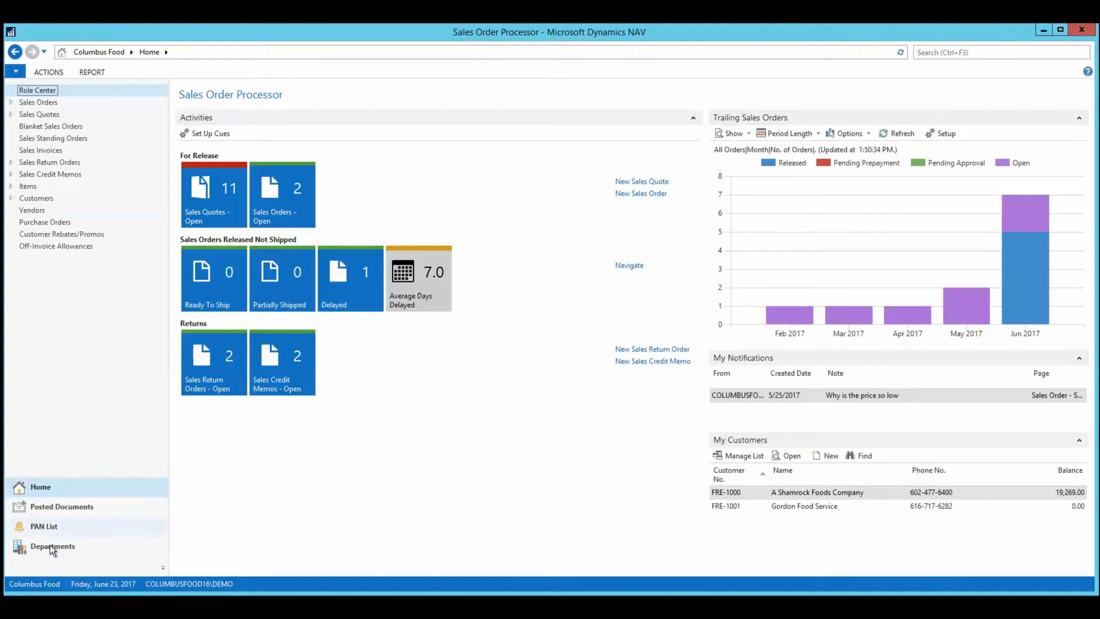
Open the Items - [PAN] list showing items PAN-1000 through PAN-5001
{"action": "left_click", "coordinate": [49, 528]}
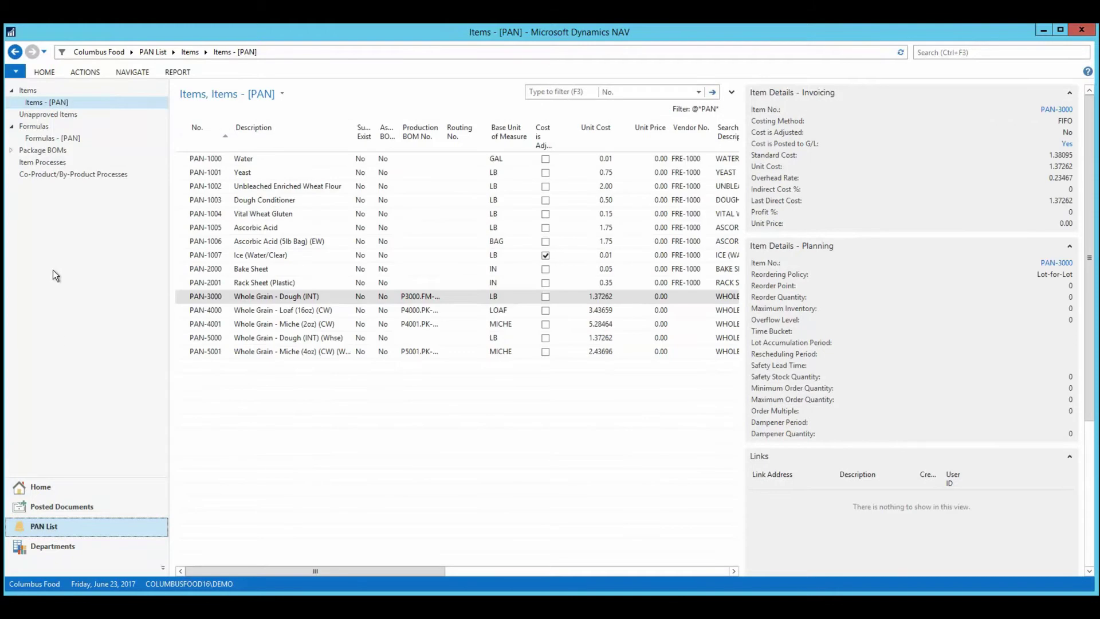
Open the Formulas - [PAN] list and select formula P3000.FM-BASE
{"action": "left_click", "coordinate": [41, 126]}
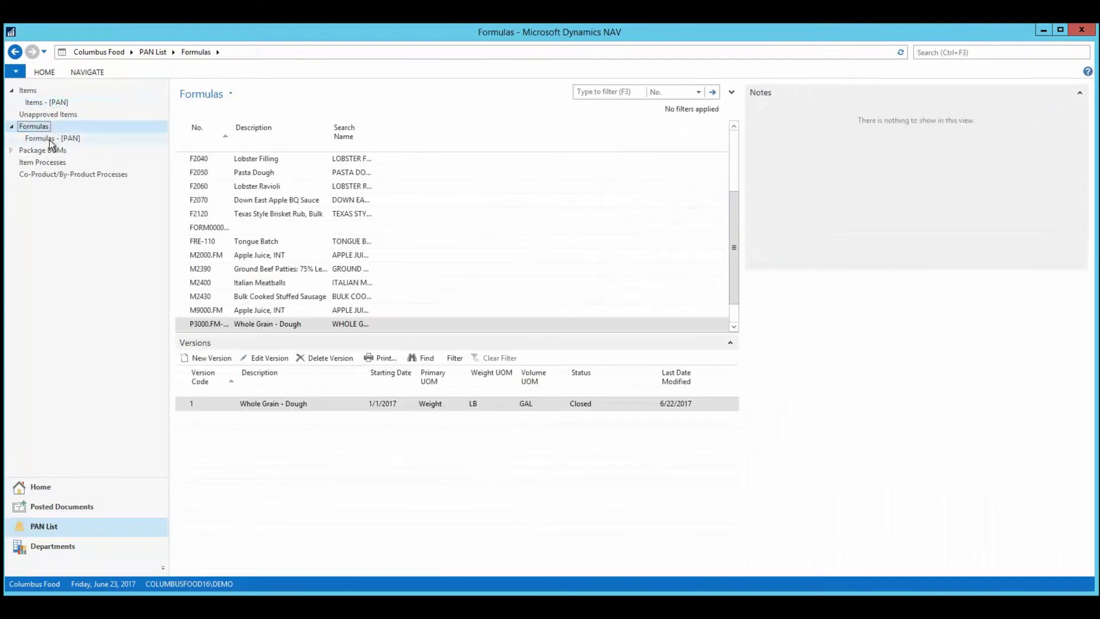
{"action": "left_click", "coordinate": [51, 138]}
{"action": "left_click", "coordinate": [224, 158]}
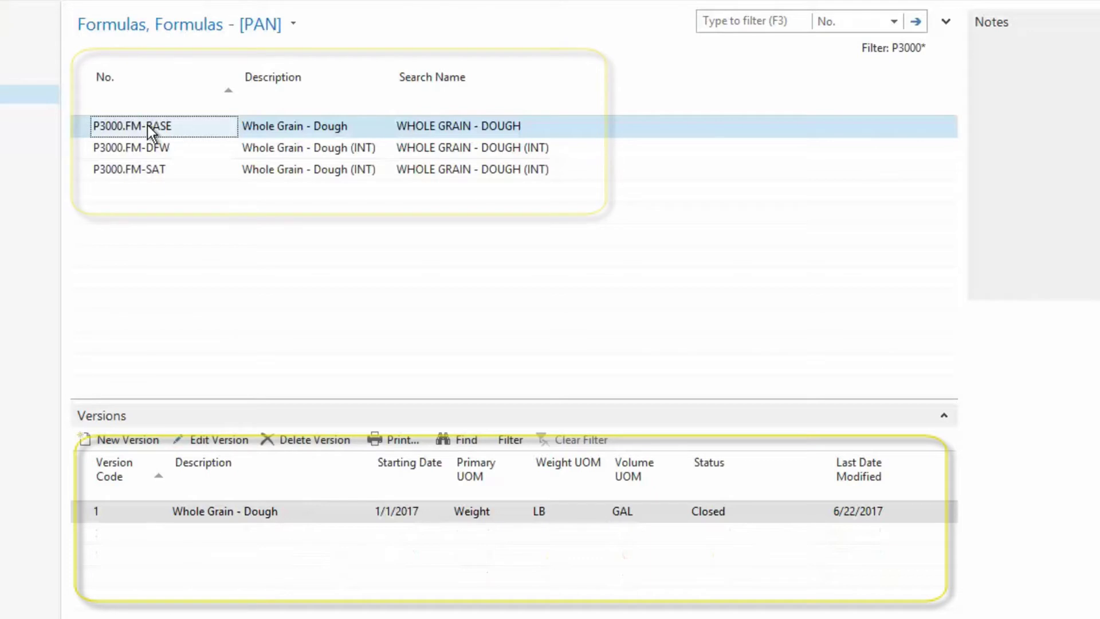
Compare P3000.FM-DFW and P3000.FM-SAT versions, then select DFW versions 2, 3 and 4
{"action": "left_click", "coordinate": [153, 145]}
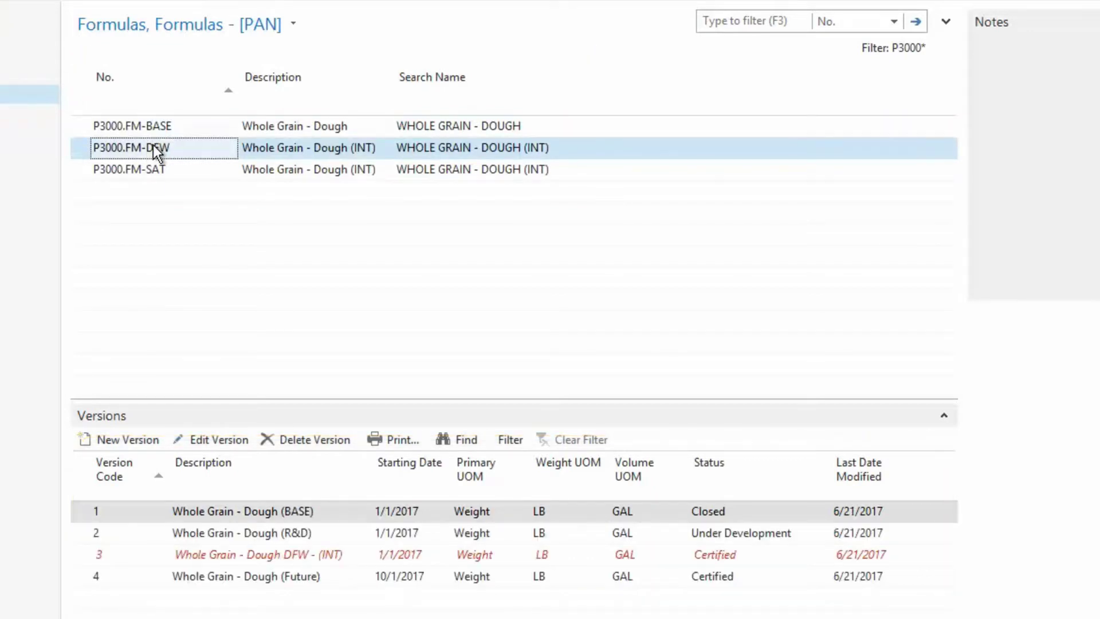
{"action": "left_click", "coordinate": [157, 171]}
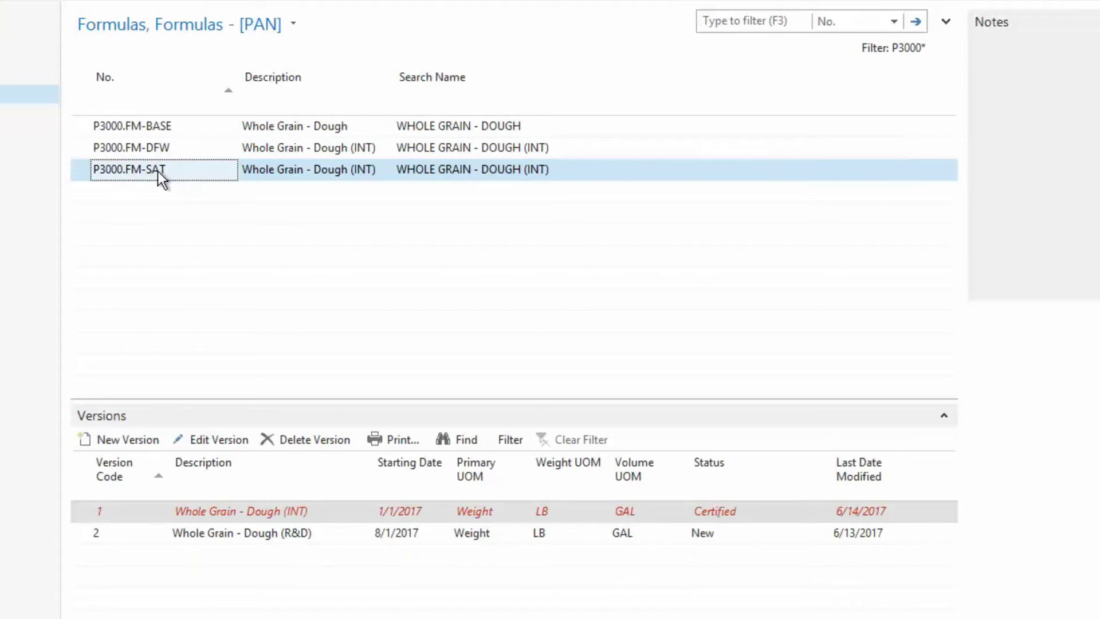
{"action": "left_click", "coordinate": [157, 148]}
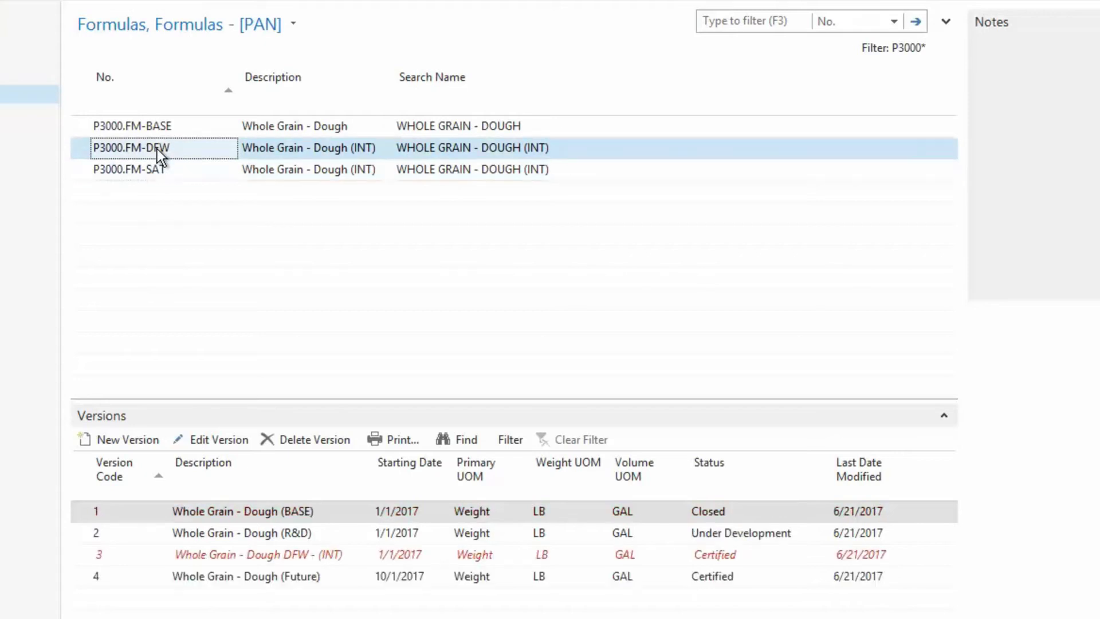
{"action": "left_click", "coordinate": [207, 535]}
{"action": "left_click", "coordinate": [208, 551]}
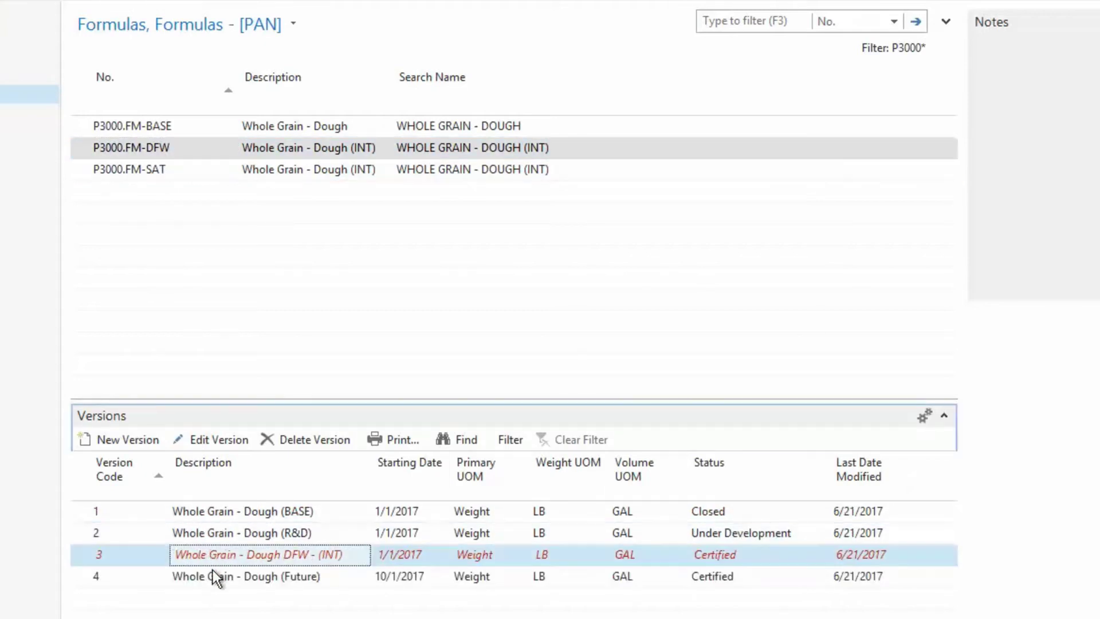
{"action": "left_click", "coordinate": [212, 569], "text": "shift"}
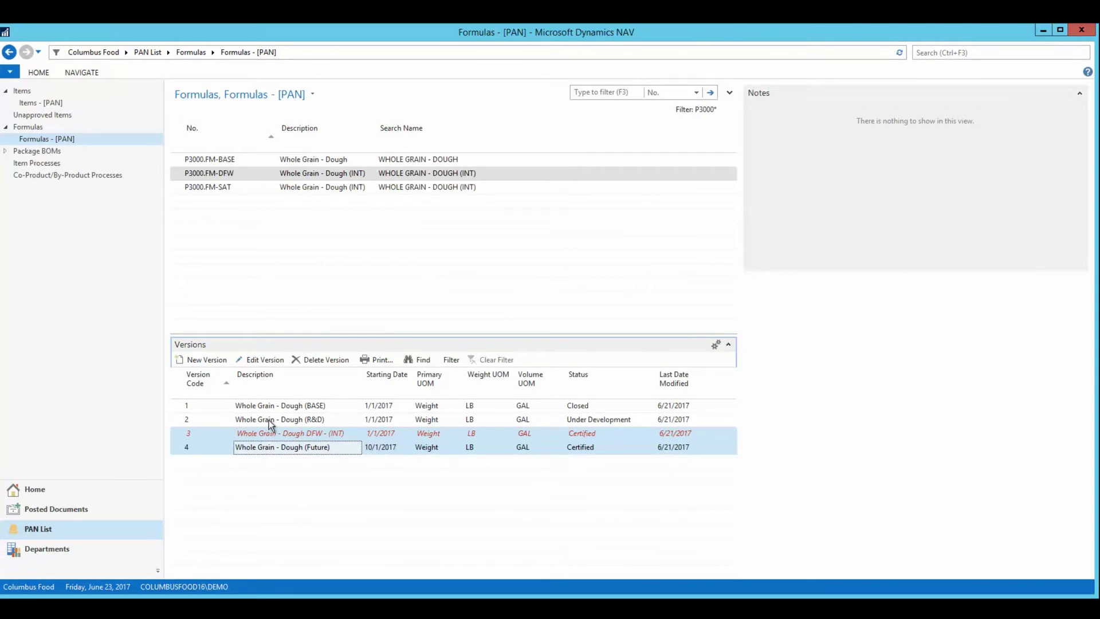
Edit P3000.FM-DFW version 2, show its Lines, and select the Ice line with FREEZE pre-process
{"action": "left_click", "coordinate": [269, 420]}
{"action": "left_click", "coordinate": [333, 449]}
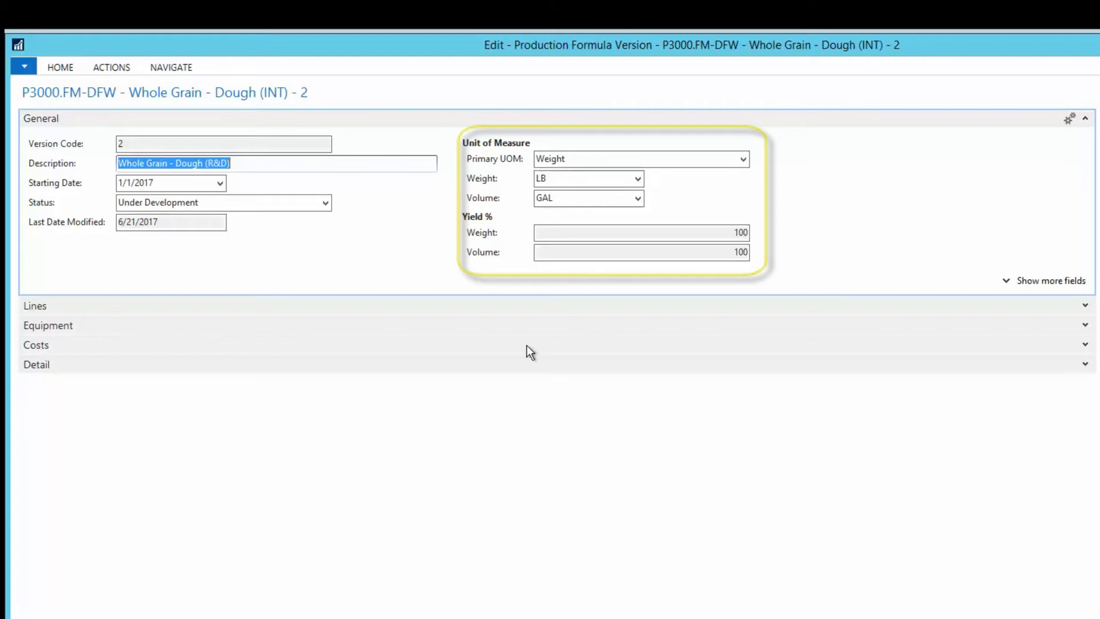
{"action": "left_click", "coordinate": [1089, 120]}
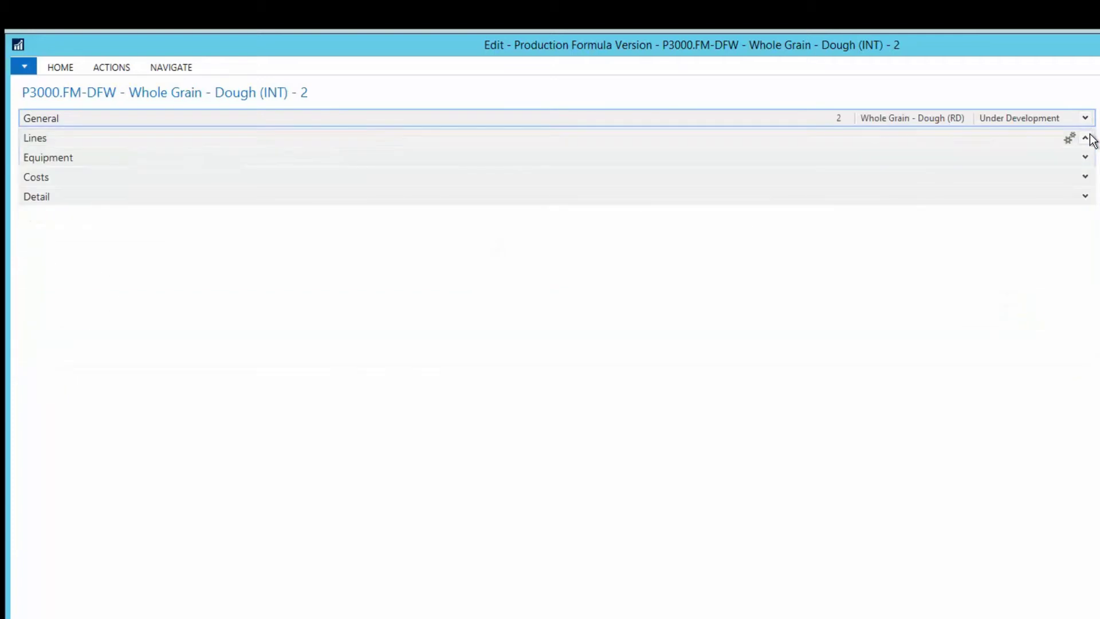
{"action": "left_click", "coordinate": [1091, 139]}
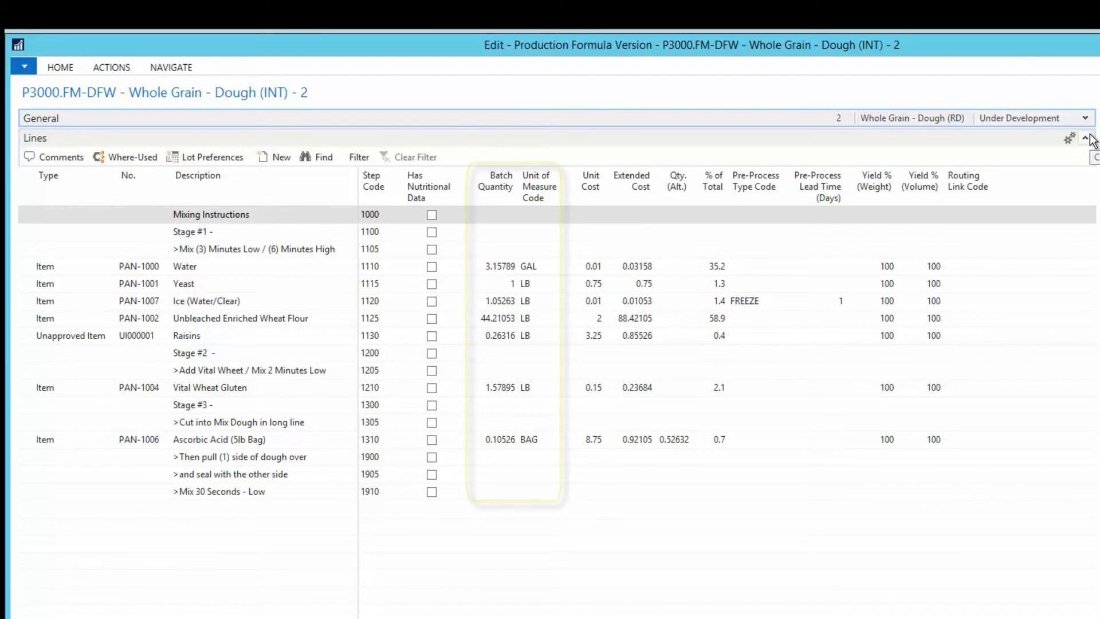
{"action": "left_click", "coordinate": [222, 302]}
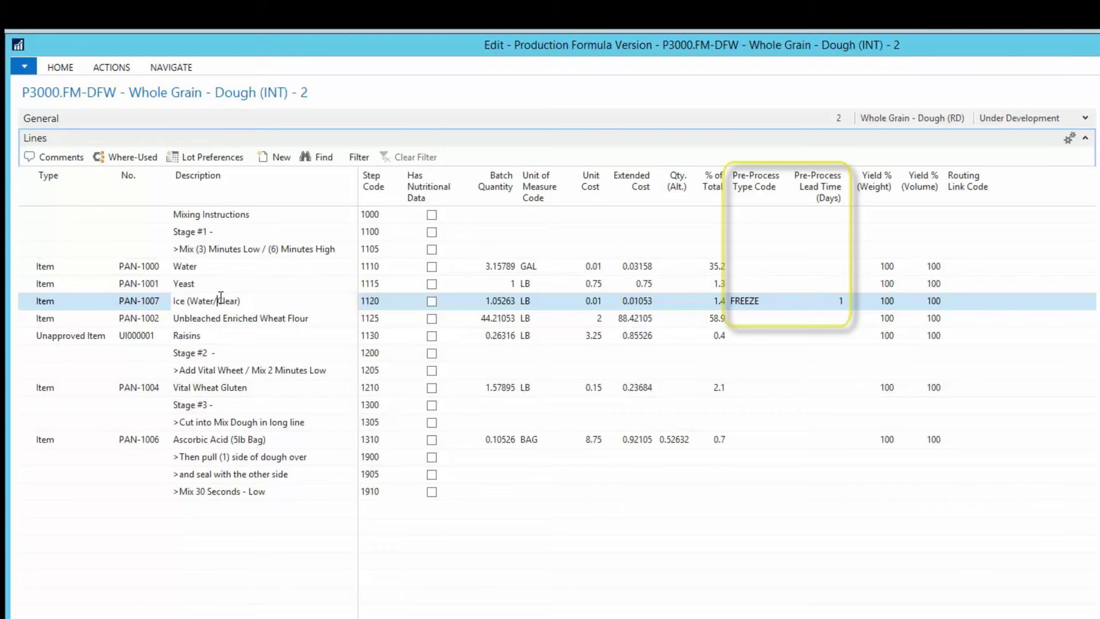
{"action": "left_click", "coordinate": [219, 319]}
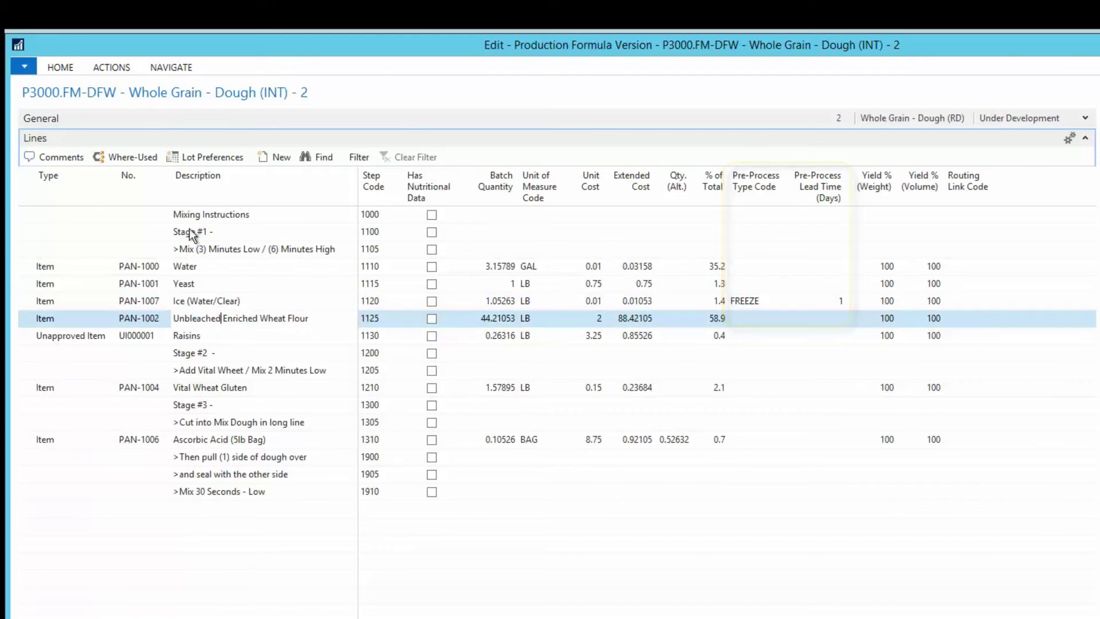
{"action": "left_click", "coordinate": [193, 157]}
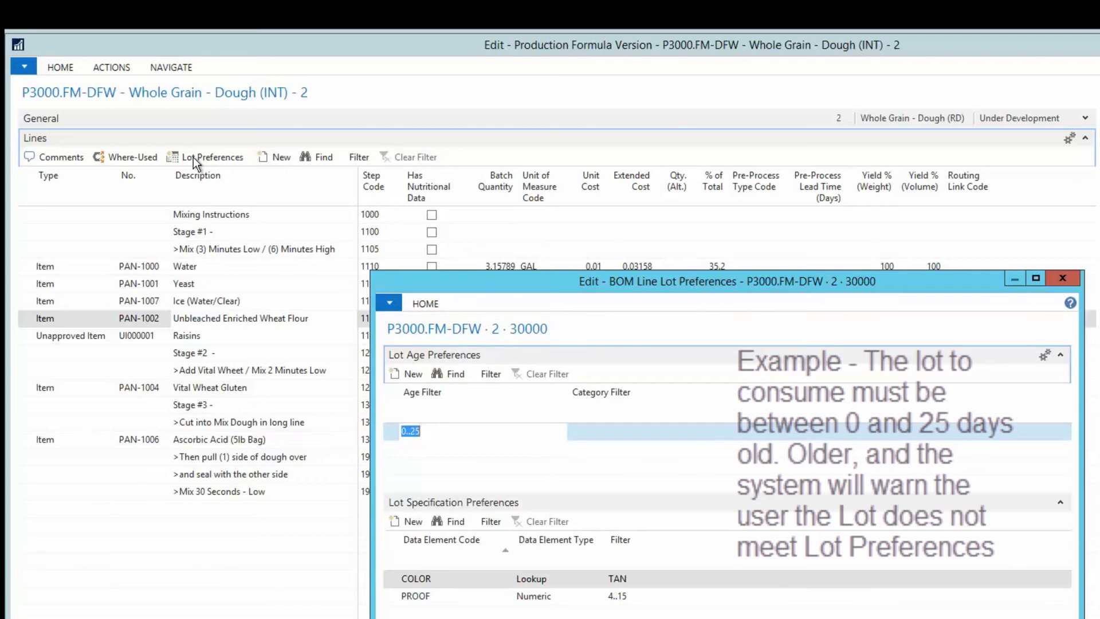
{"action": "key", "text": "Escape"}
{"action": "left_click", "coordinate": [161, 67]}
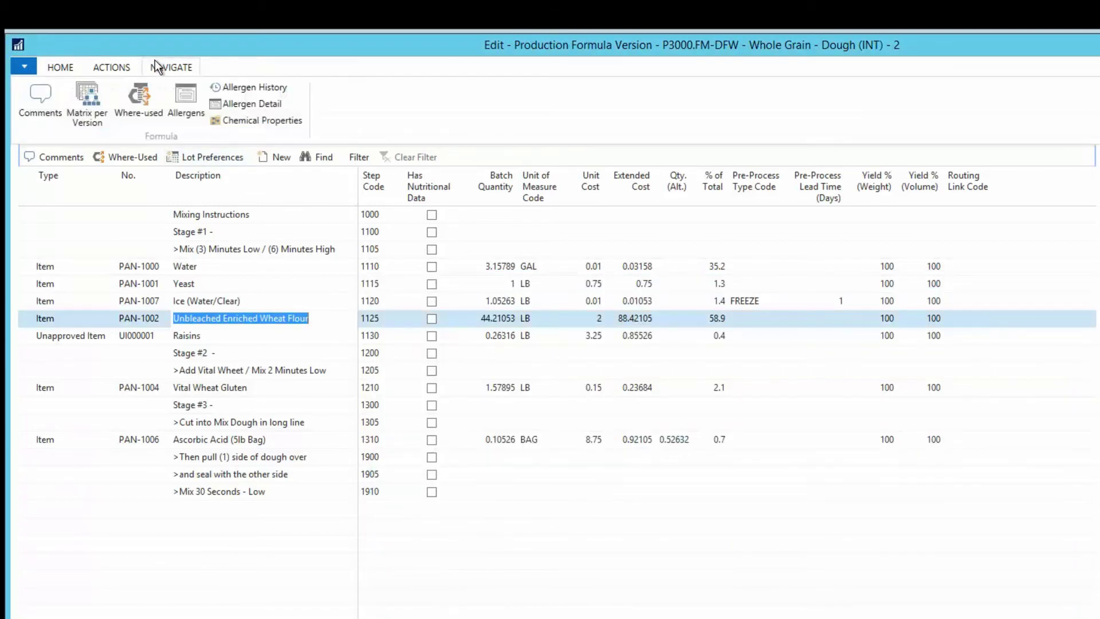
{"action": "left_click", "coordinate": [218, 102]}
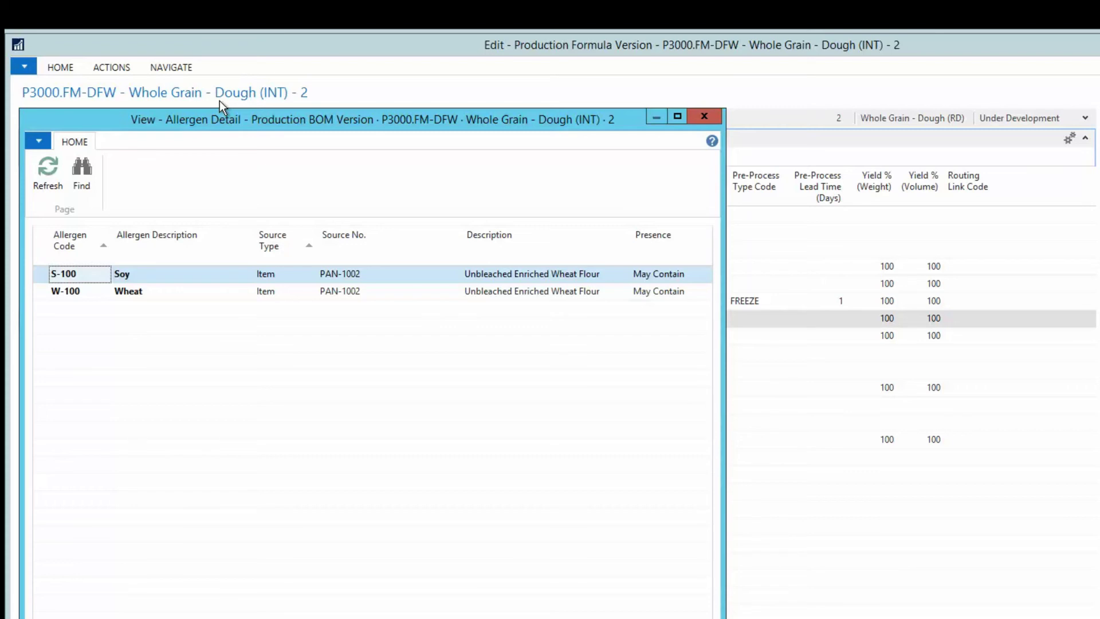
{"action": "key", "text": "Escape"}
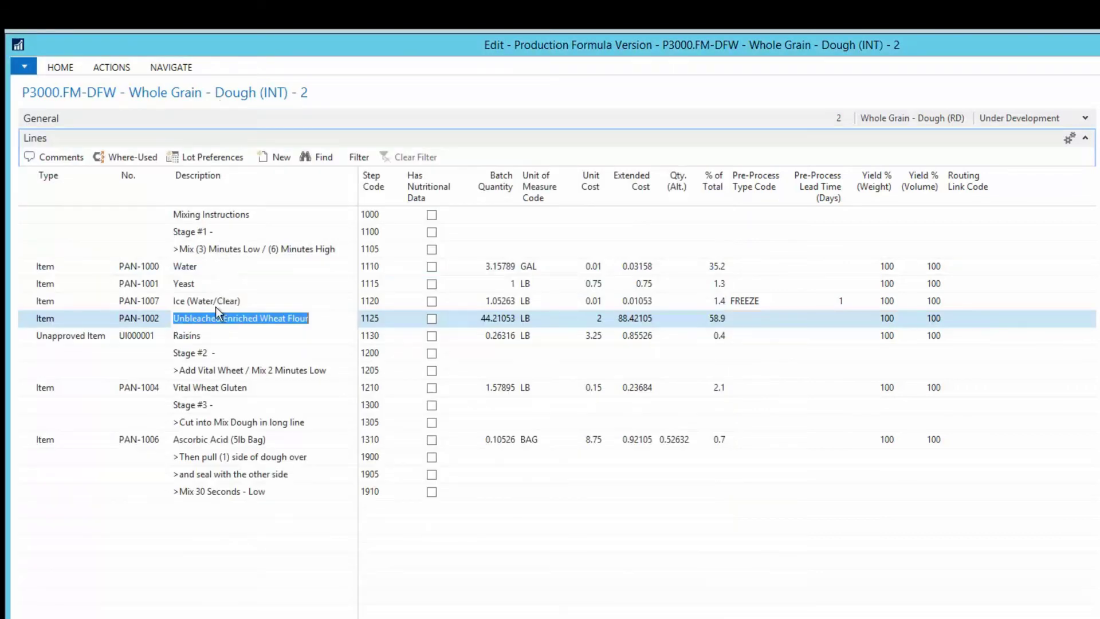
Review the unapproved Raisins line and resize version 2's batch to 70 lb
{"action": "left_click", "coordinate": [217, 337]}
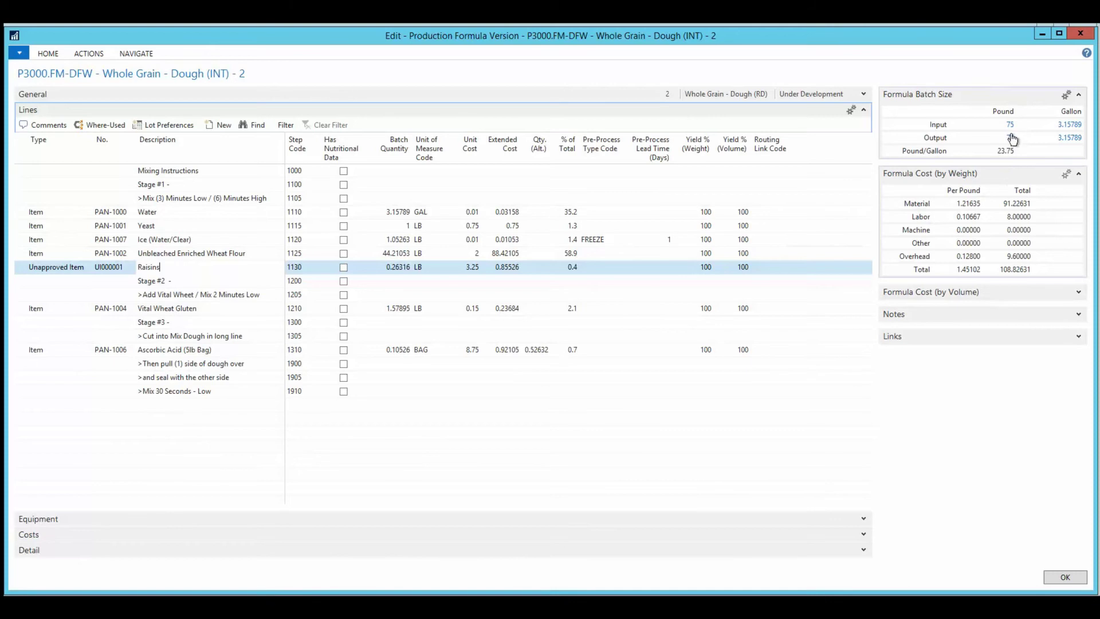
{"action": "left_click", "coordinate": [1011, 126]}
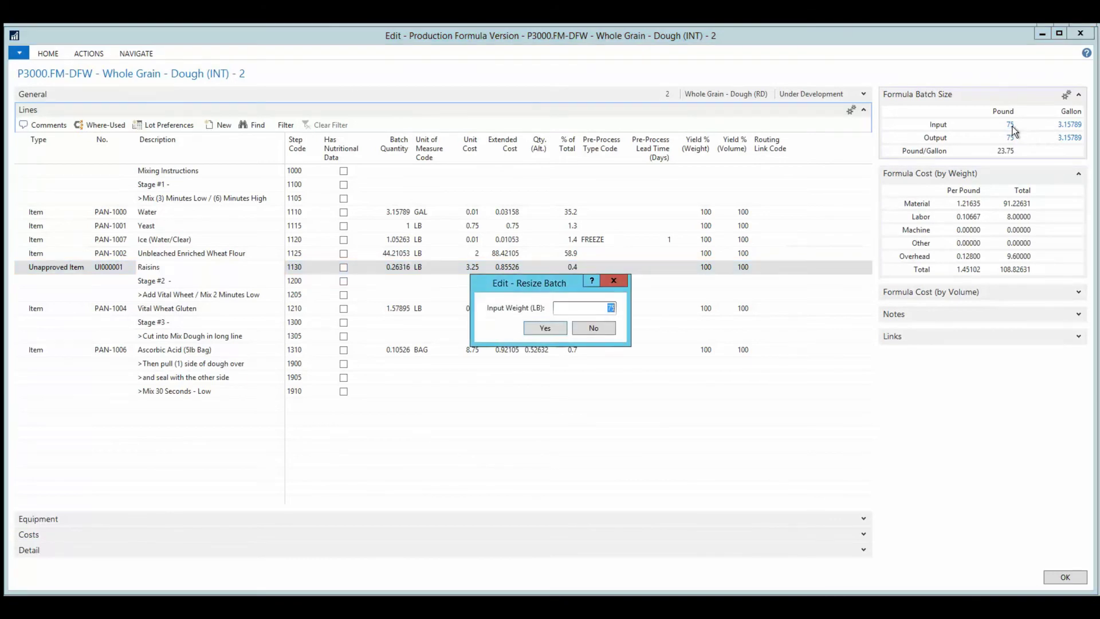
{"action": "type", "text": "1"}
{"action": "type", "text": "0"}
{"action": "left_click", "coordinate": [545, 328]}
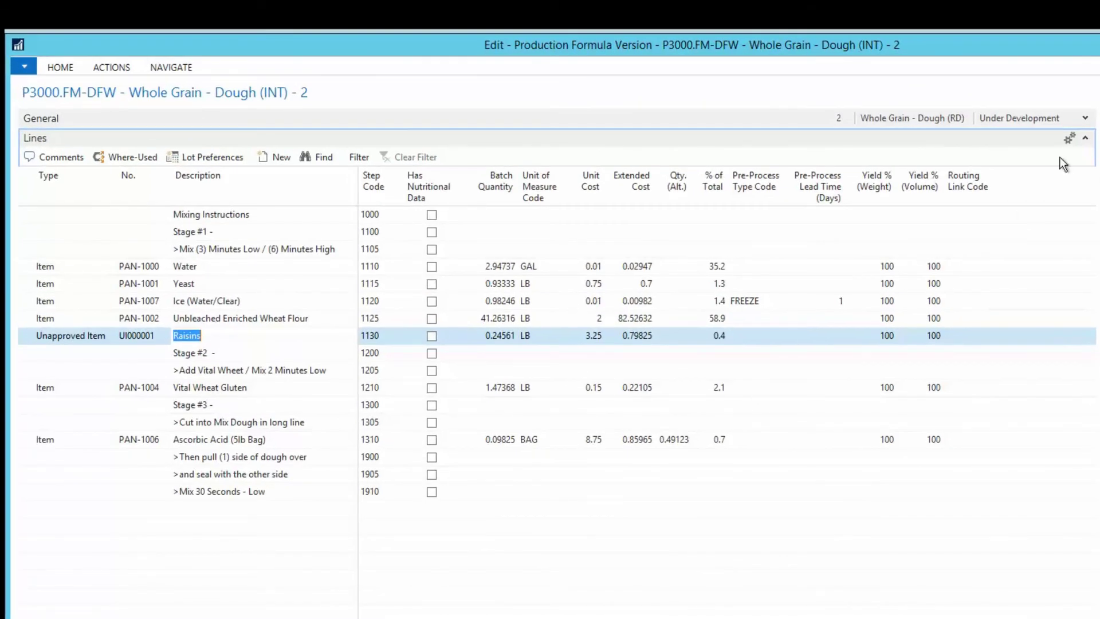
{"action": "left_click", "coordinate": [1086, 138]}
Review version 2's B10 750lb Mixer equipment and cost lines, then reopen General details
{"action": "left_click", "coordinate": [1087, 161]}
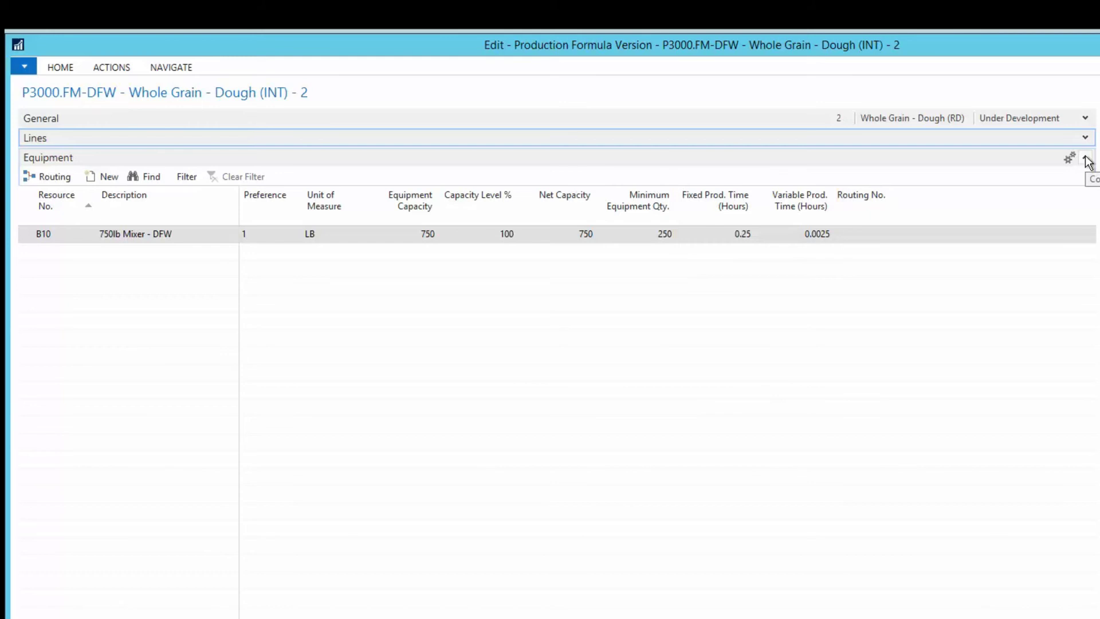
{"action": "left_click", "coordinate": [1087, 160]}
{"action": "left_click", "coordinate": [1085, 177]}
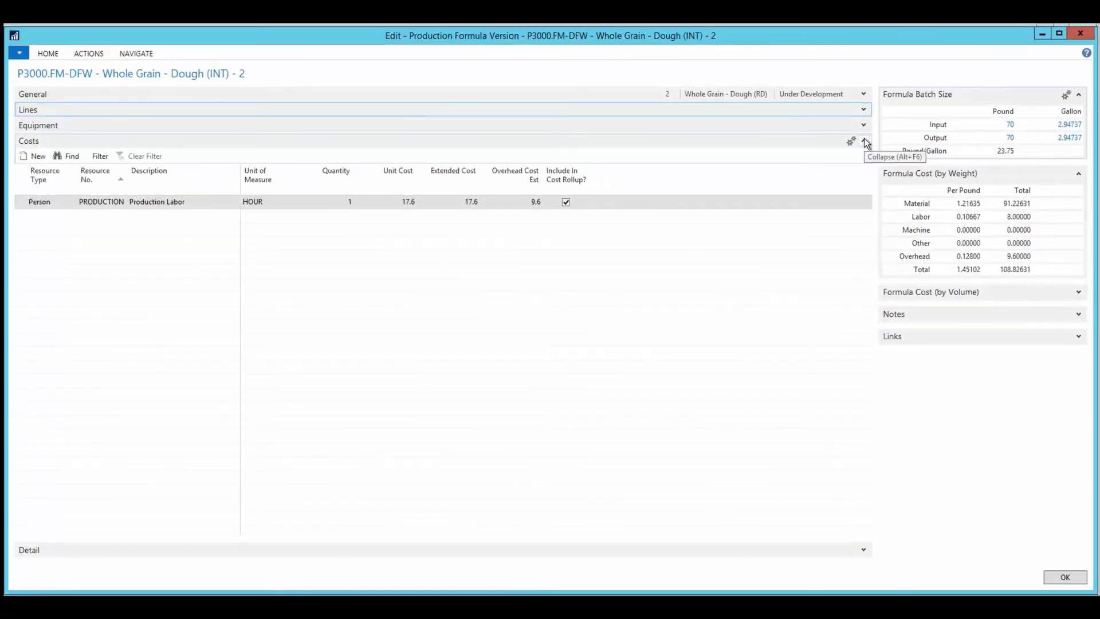
{"action": "left_click", "coordinate": [866, 142]}
{"action": "left_click", "coordinate": [864, 94]}
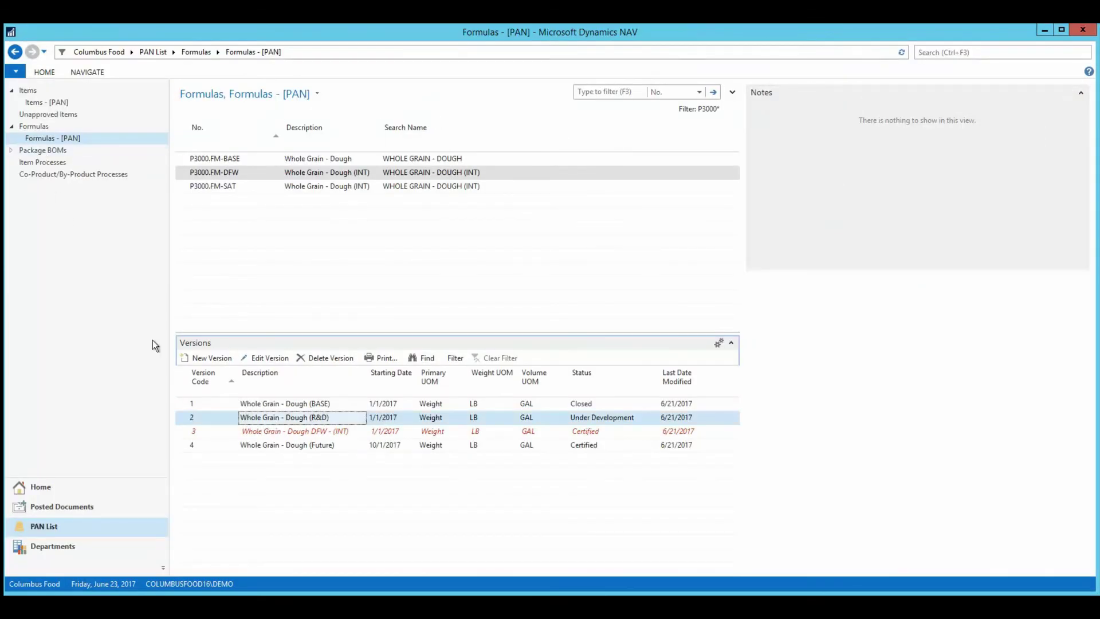
Create a new version 'Whole Grain Dough (R&D) 2' with starting date 01/01
{"action": "left_click", "coordinate": [201, 357]}
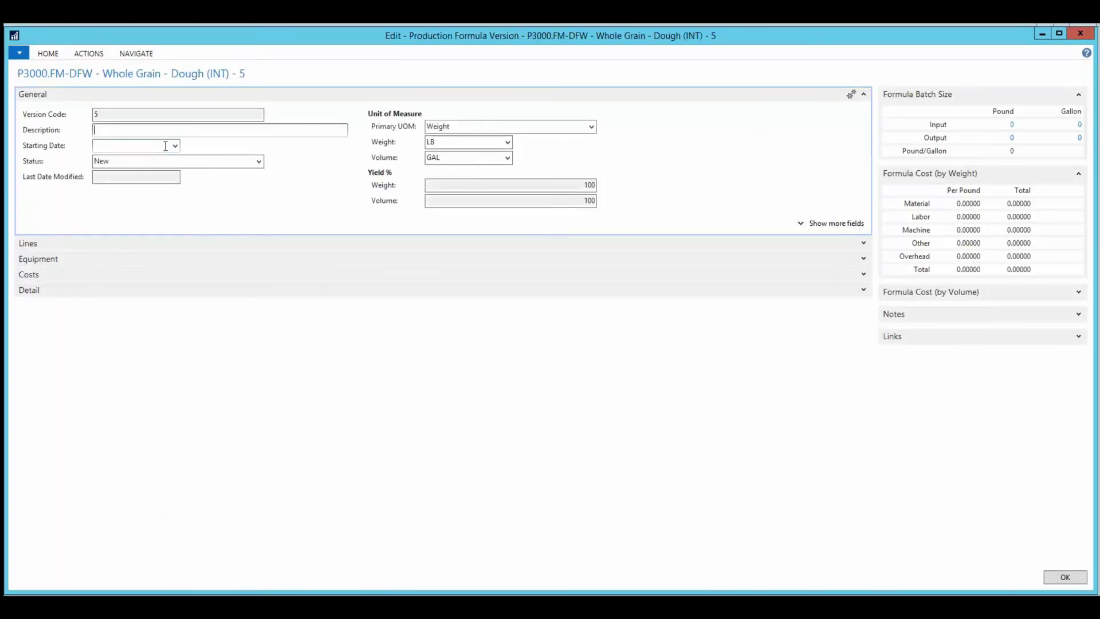
{"action": "type", "text": "Whole Grain Dough (R&D) 2"}
{"action": "key", "text": "Tab"}
{"action": "type", "text": "01/01"}
{"action": "key", "text": "Tab"}
Copy the lines from version 3 Whole Grain - Dough DFW - (INT) into version 5, then close it
{"action": "left_click", "coordinate": [861, 242]}
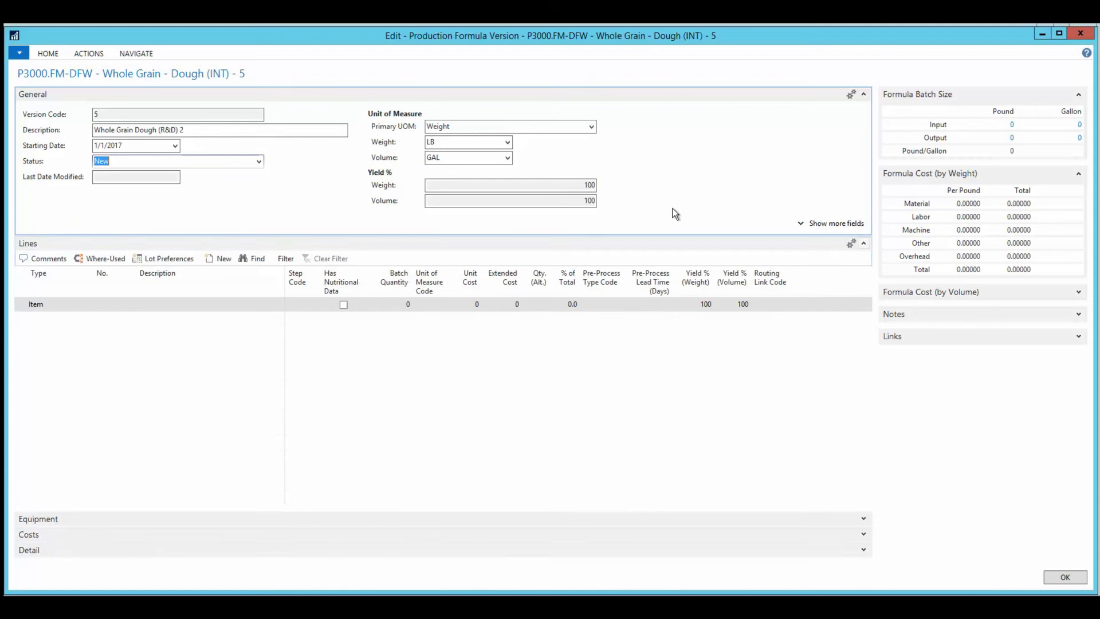
{"action": "left_click", "coordinate": [89, 53]}
{"action": "left_click", "coordinate": [73, 84]}
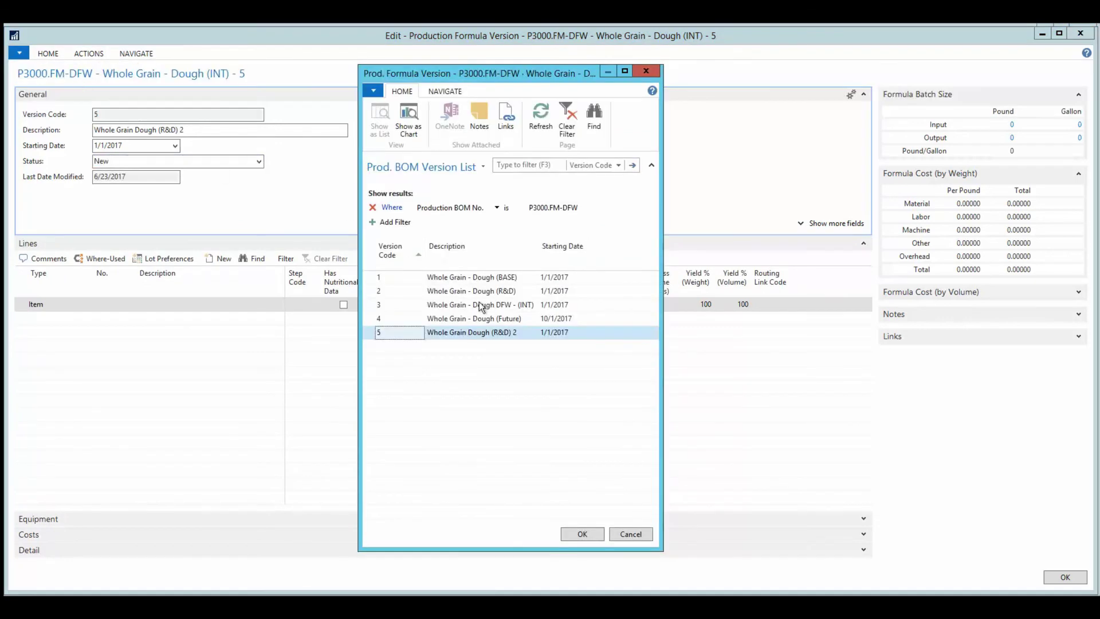
{"action": "left_click", "coordinate": [480, 307]}
{"action": "left_click", "coordinate": [583, 535]}
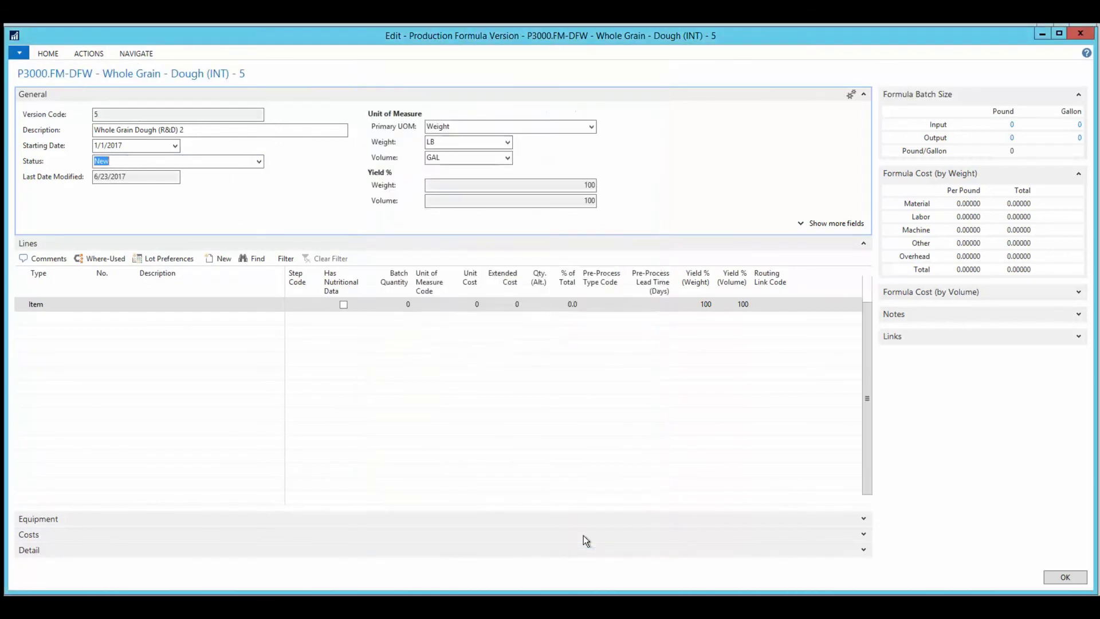
{"action": "left_click", "coordinate": [864, 93]}
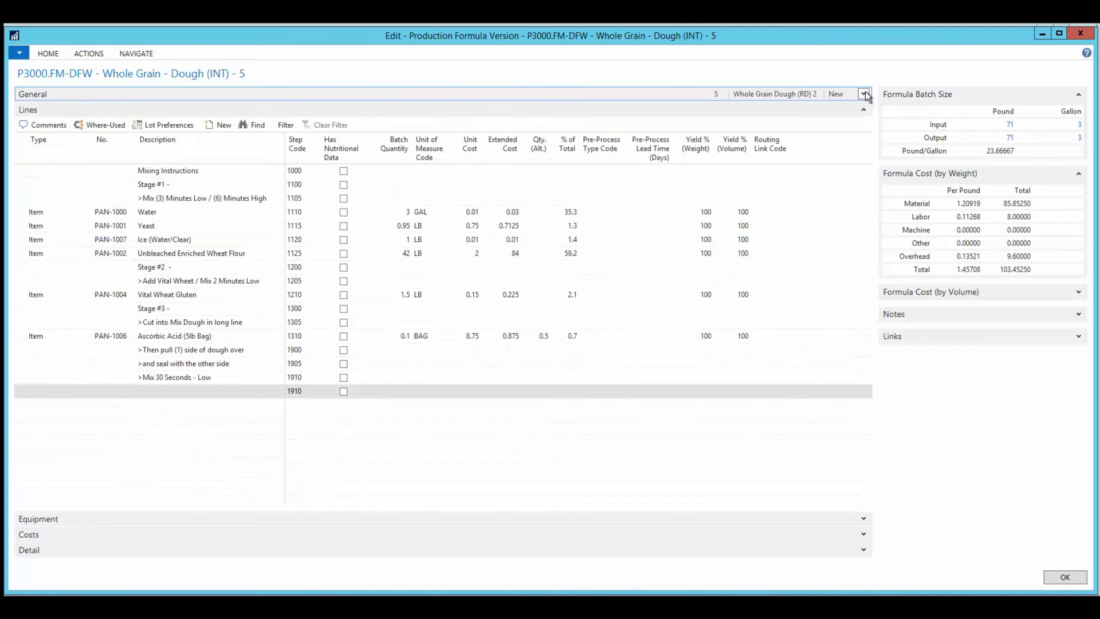
{"action": "key", "text": "Escape"}
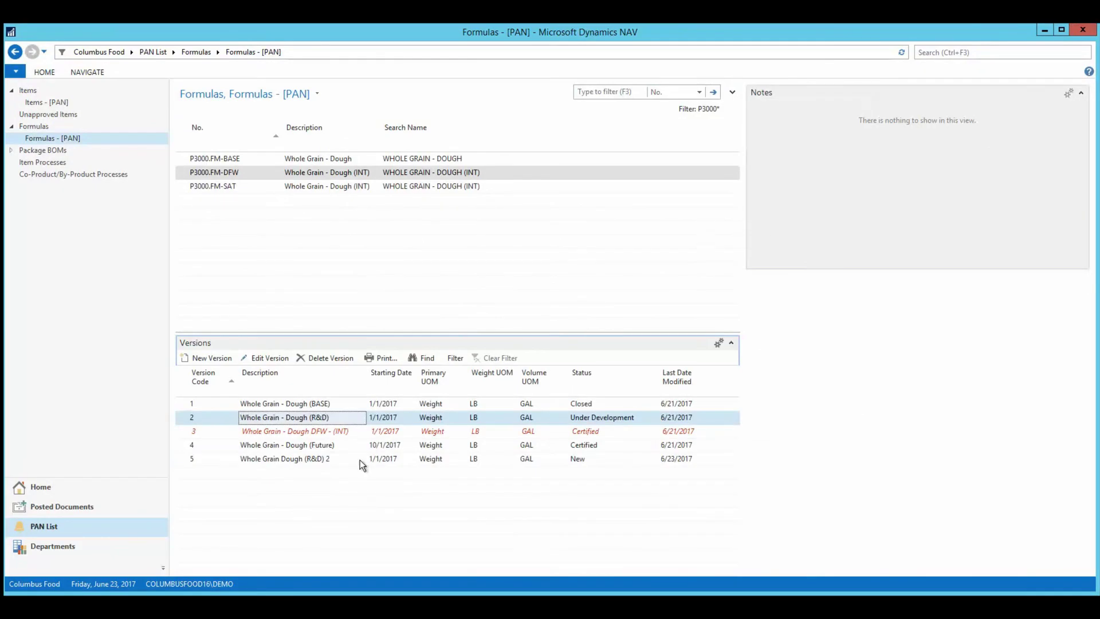
Open version 1 of package BOM P4000.PK-DFW from the Package BOMs - [PAN] list
{"action": "left_click", "coordinate": [43, 151]}
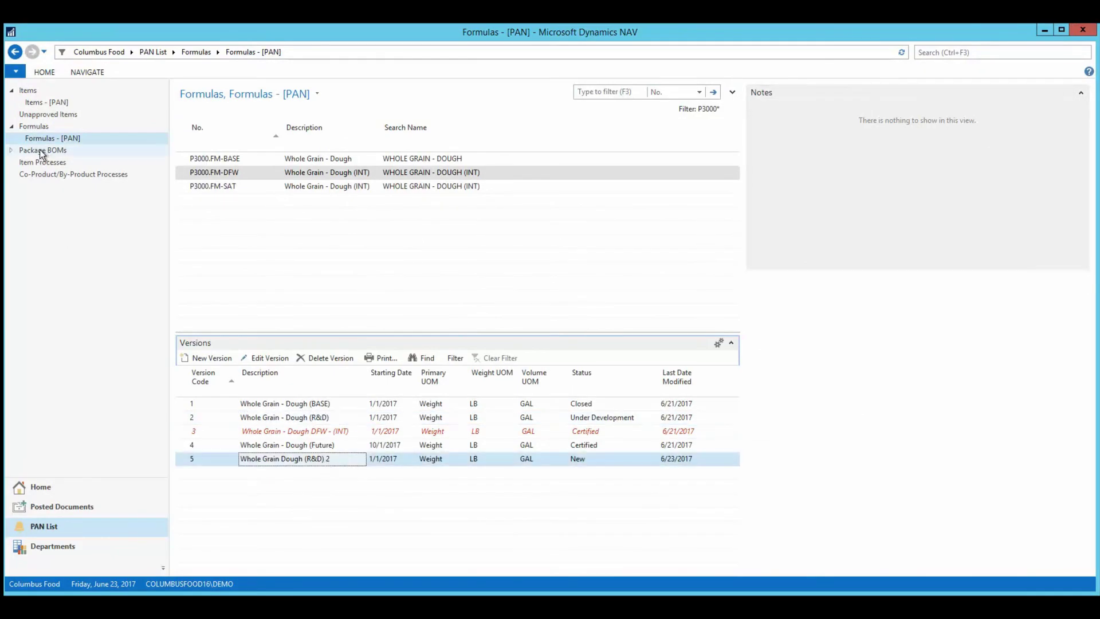
{"action": "left_click", "coordinate": [53, 162]}
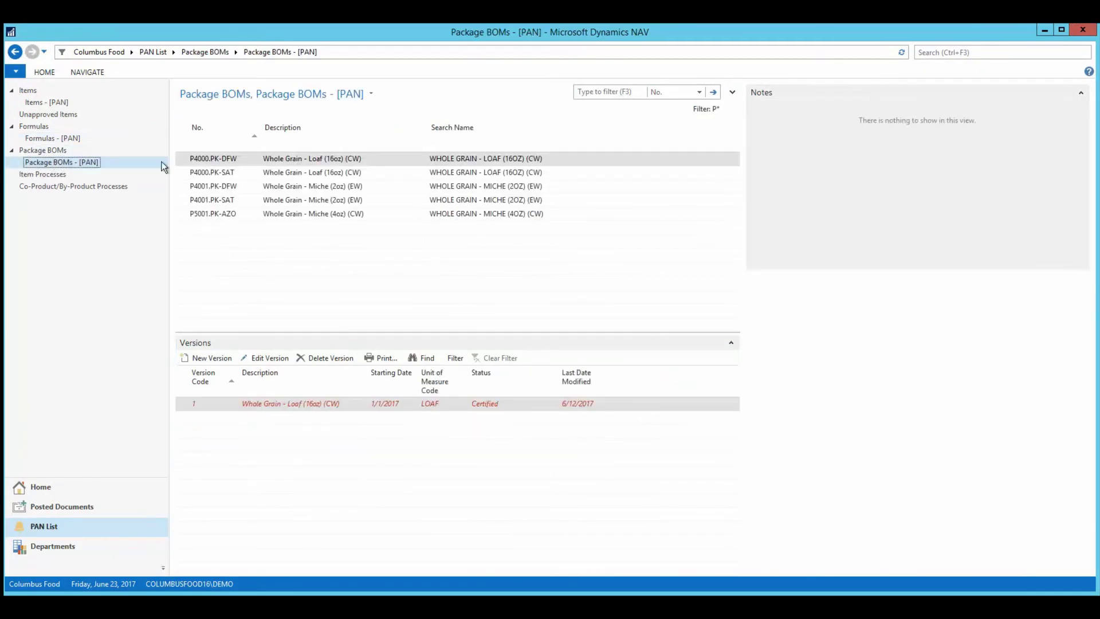
{"action": "left_click", "coordinate": [269, 154]}
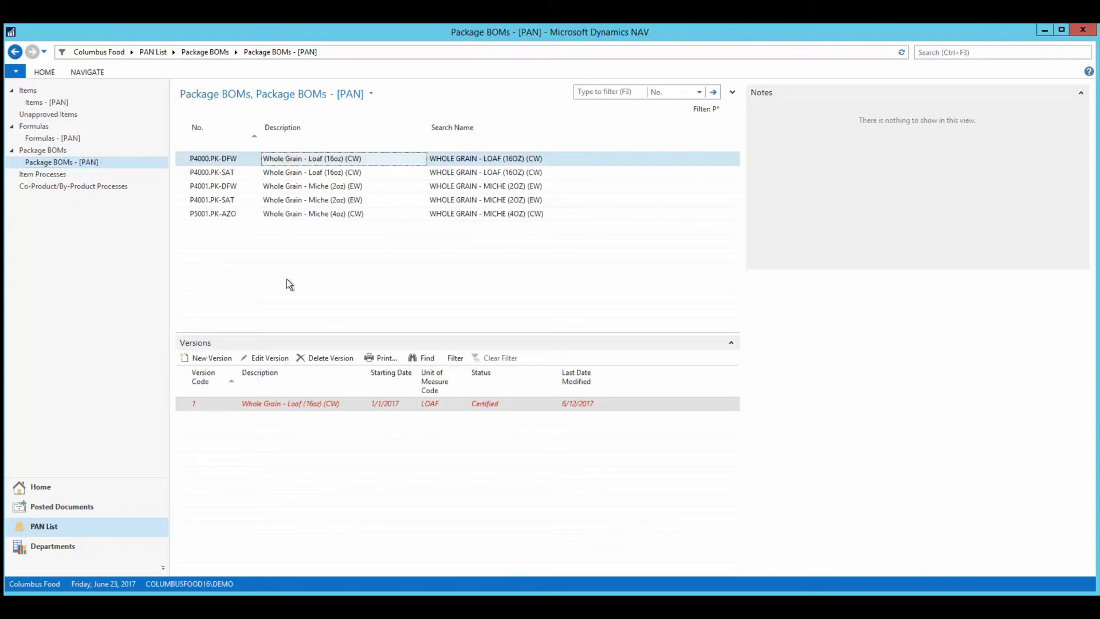
{"action": "left_click", "coordinate": [273, 359]}
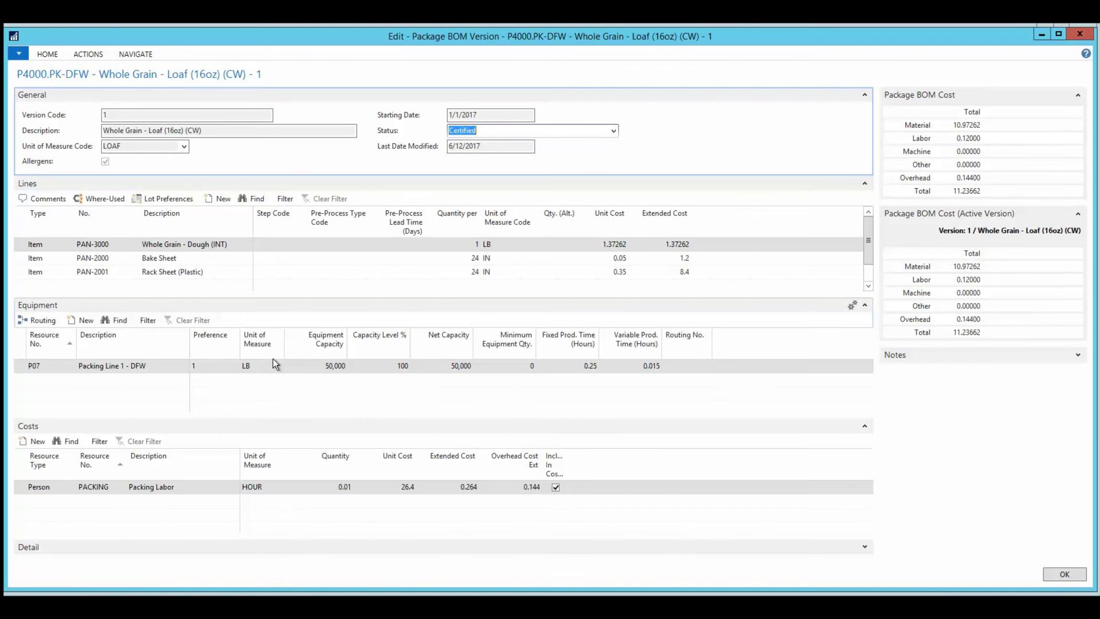
Check where PAN-3000 dough is used, then close the results and the BOM version
{"action": "left_click", "coordinate": [205, 244]}
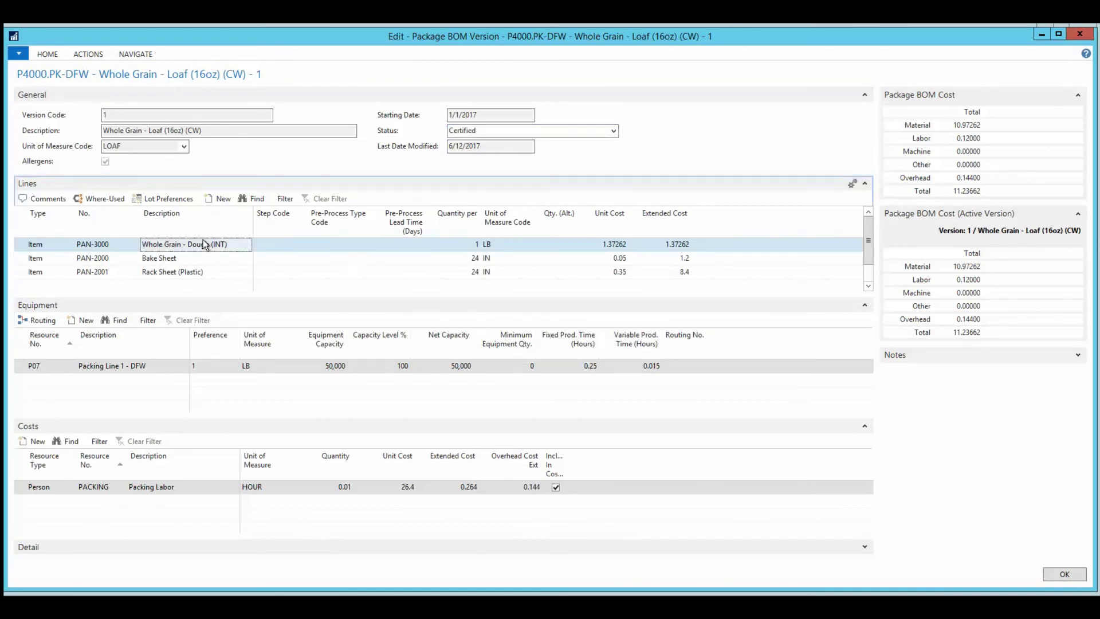
{"action": "left_click", "coordinate": [112, 204]}
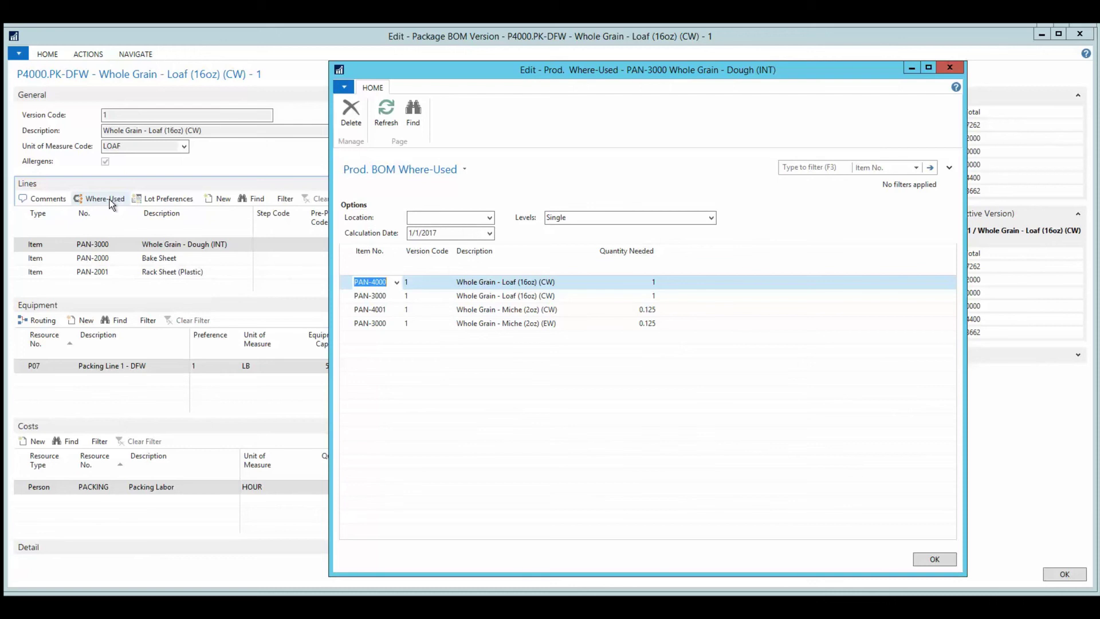
{"action": "key", "text": "Escape"}
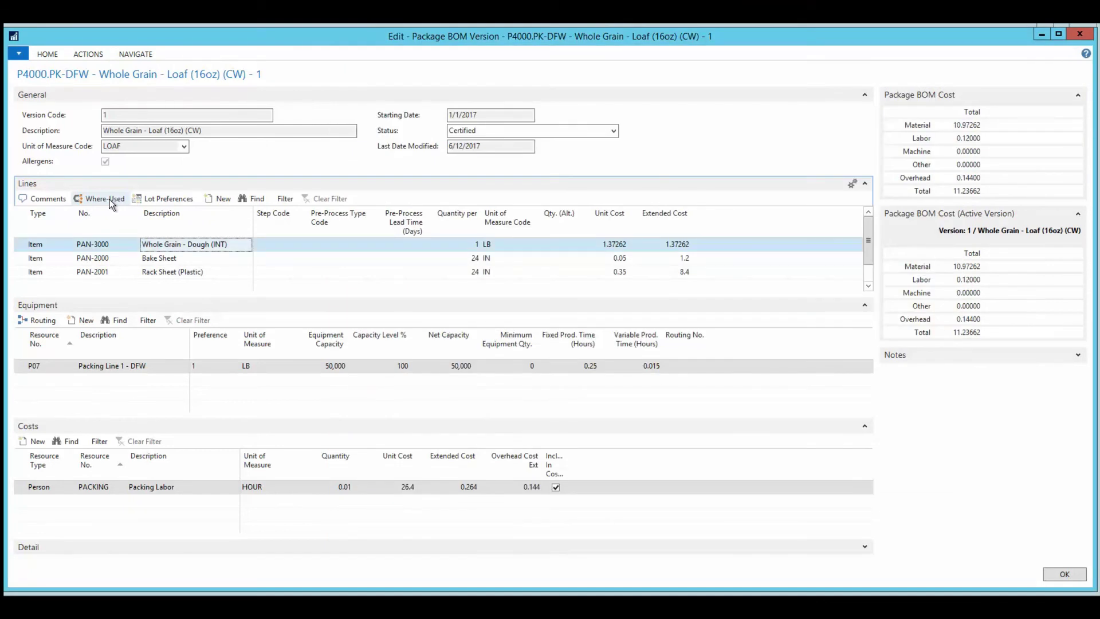
{"action": "key", "text": "Escape"}
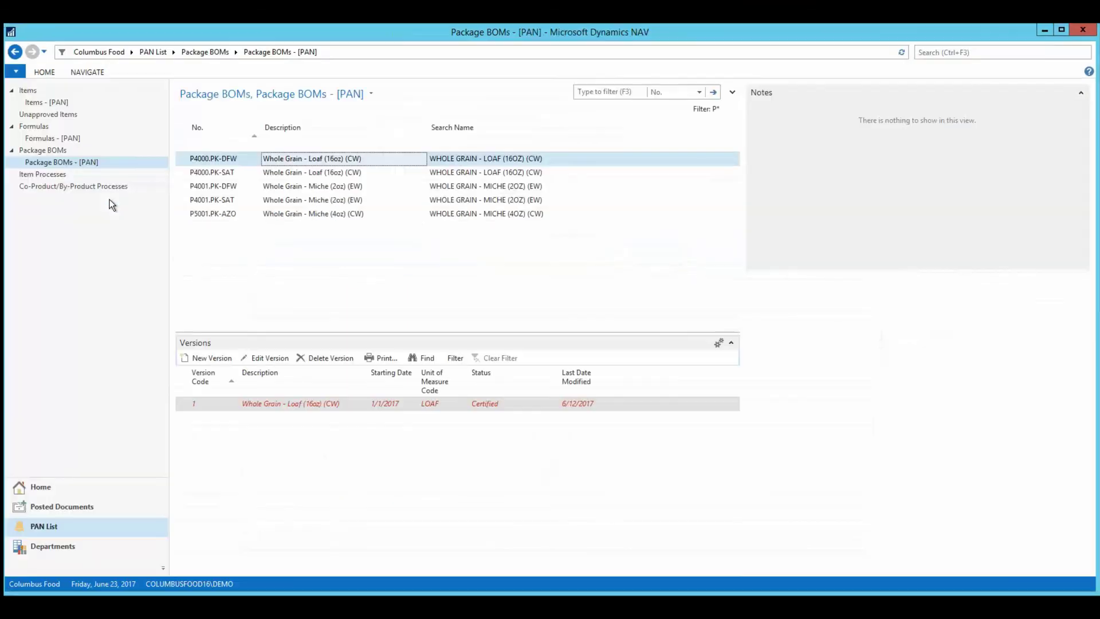
View the Item Processes list, then the empty Co-Product/By-Product Processes list
{"action": "left_click", "coordinate": [53, 173]}
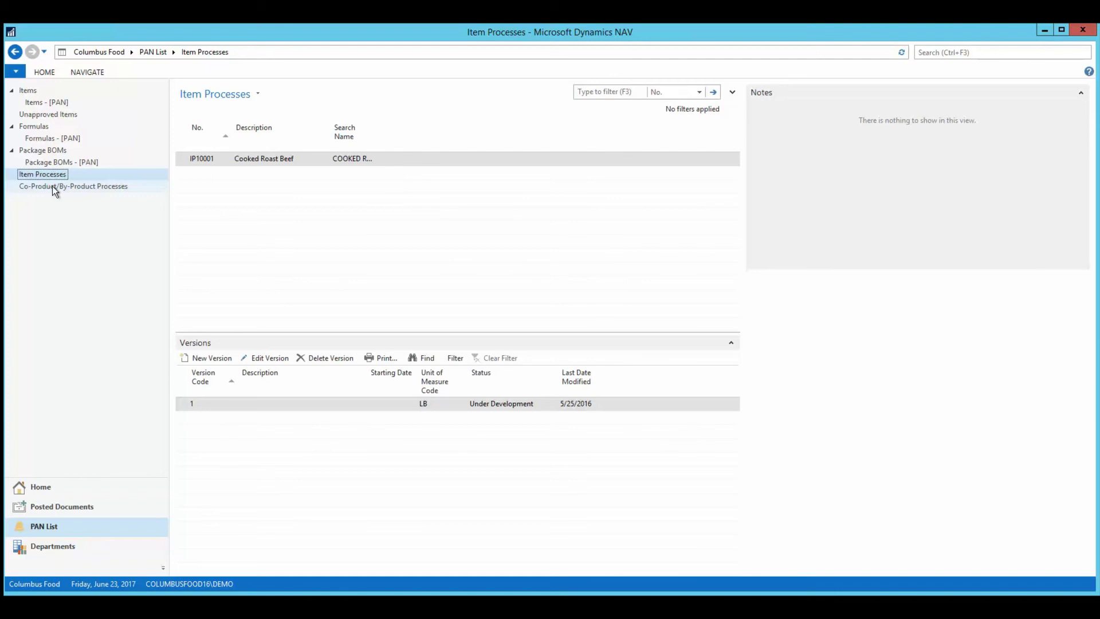
{"action": "left_click", "coordinate": [52, 185]}
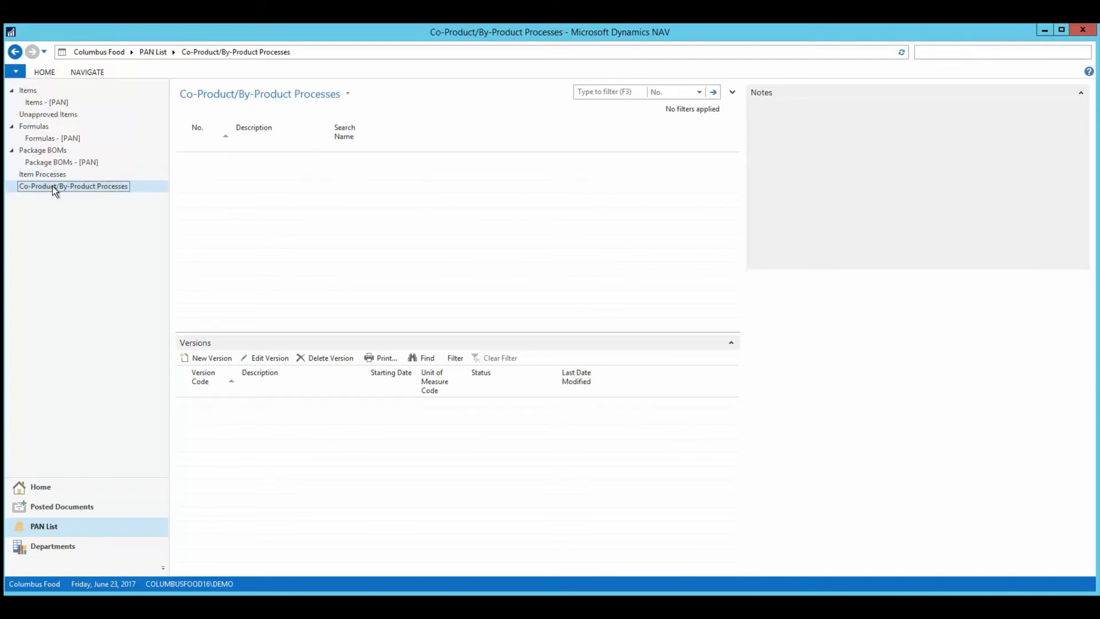